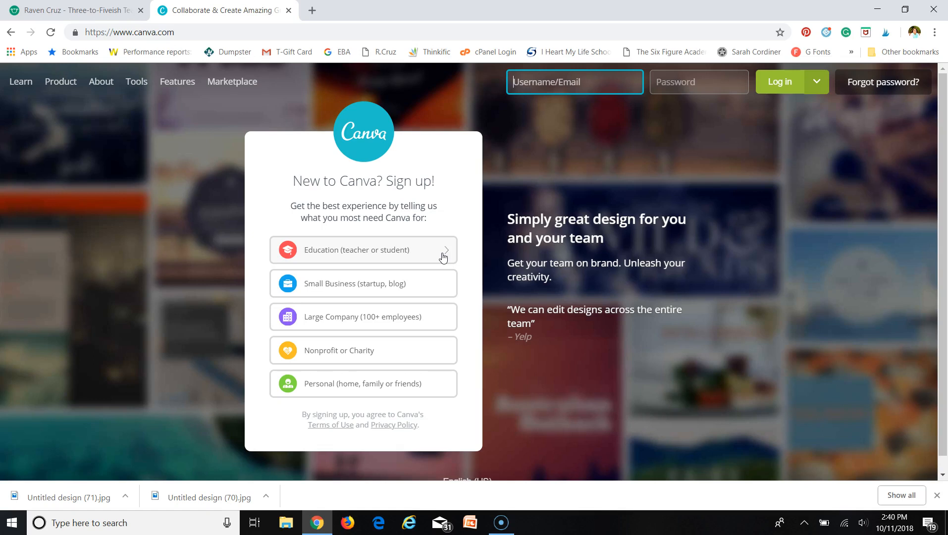
- Sign in to Canva with the saved account e-mail address and the account password
{"action": "left_click", "coordinate": [535, 82]}
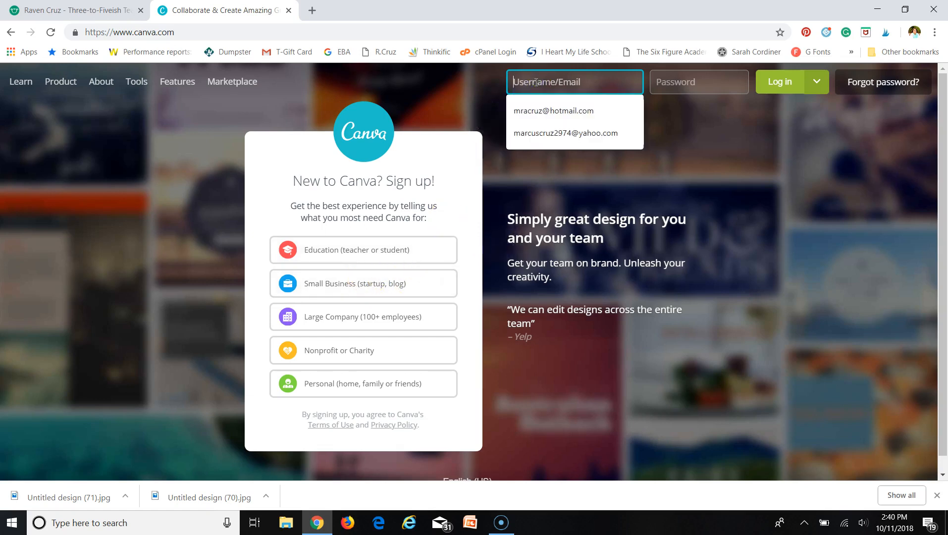
{"action": "left_click", "coordinate": [553, 110]}
{"action": "left_click", "coordinate": [678, 79]}
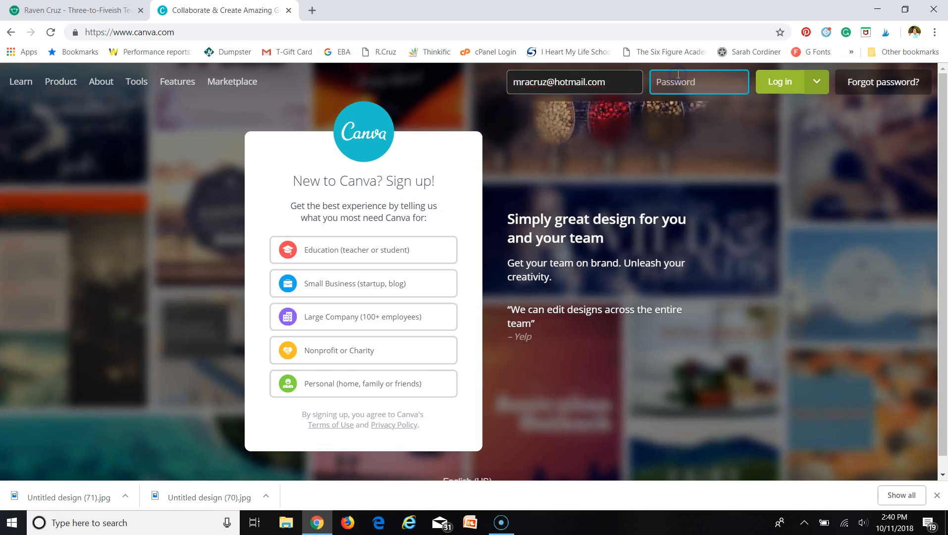
{"action": "type", "text": "••••"}
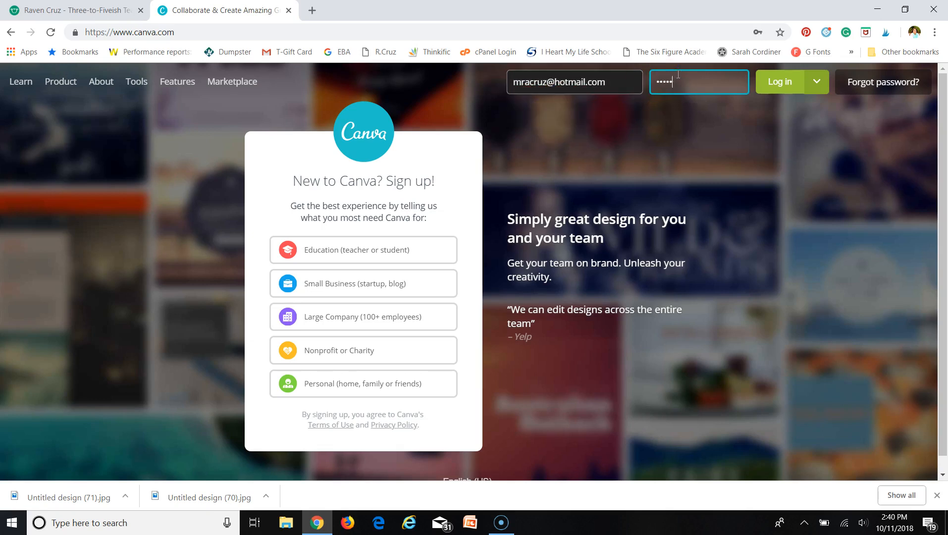
{"action": "left_click", "coordinate": [774, 84]}
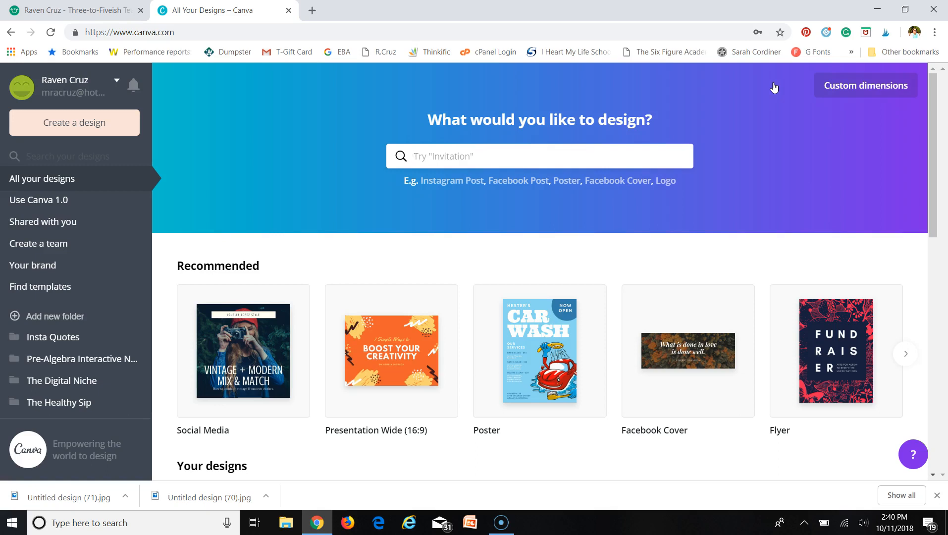
- Enter a custom design size of 1080 px width by 1080 px height, keeping pixels
{"action": "left_click", "coordinate": [52, 201]}
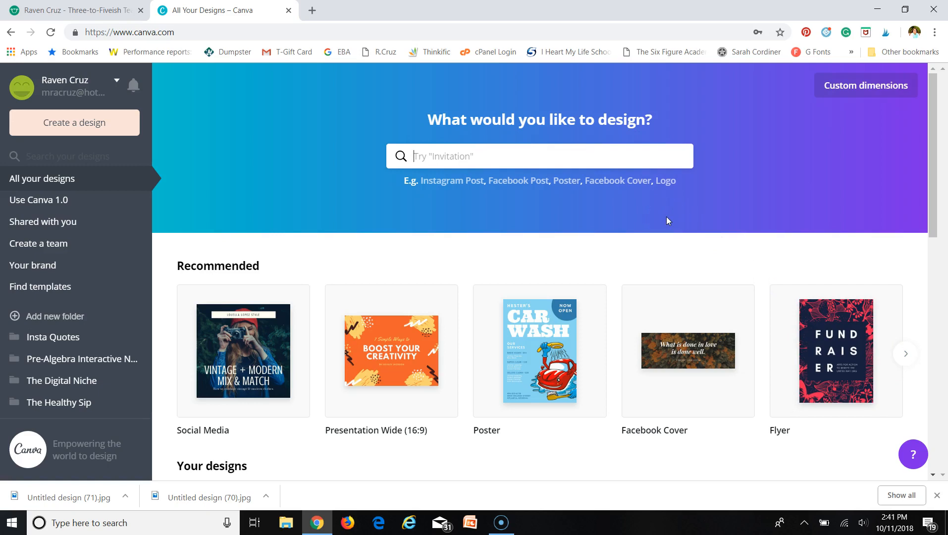
{"action": "left_click", "coordinate": [862, 89]}
{"action": "left_click", "coordinate": [726, 125]}
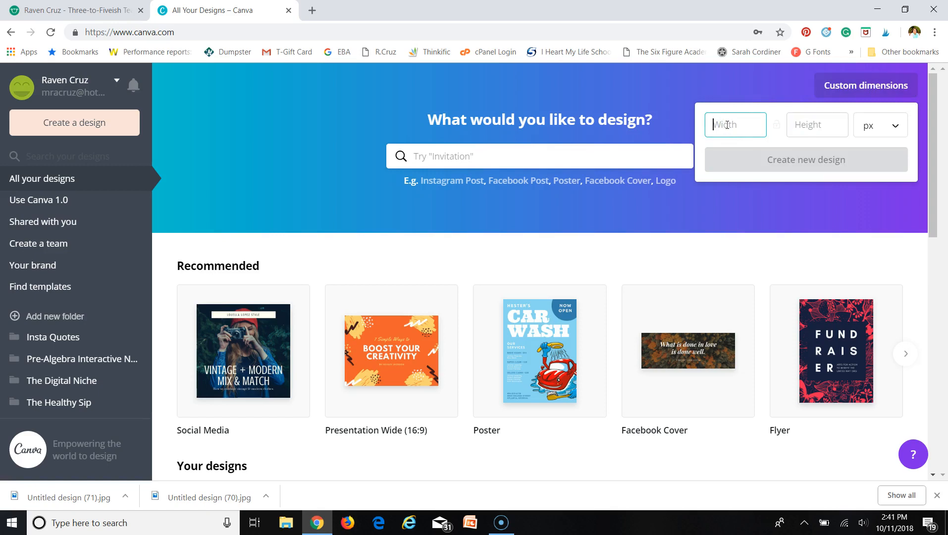
{"action": "key", "text": "Tab"}
{"action": "type", "text": "1080"}
{"action": "left_click", "coordinate": [895, 126]}
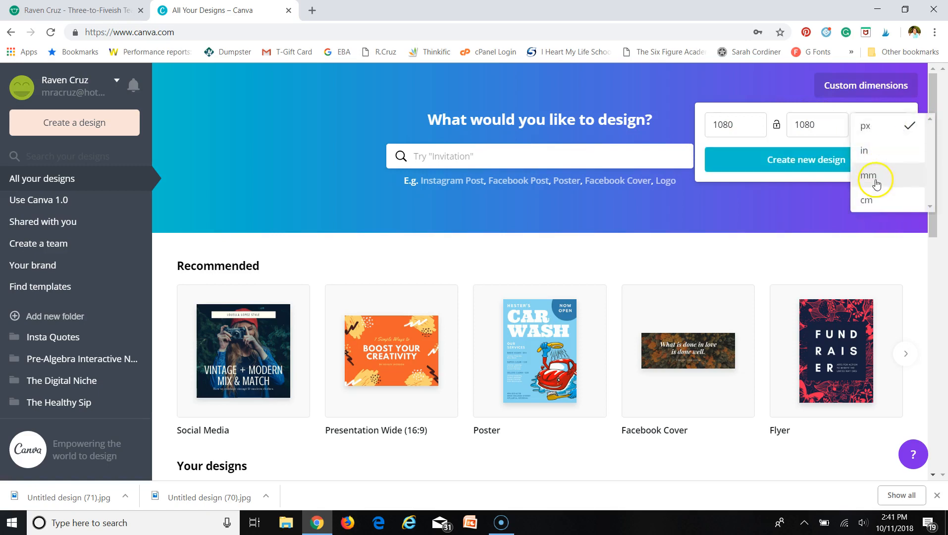
{"action": "left_click", "coordinate": [658, 98]}
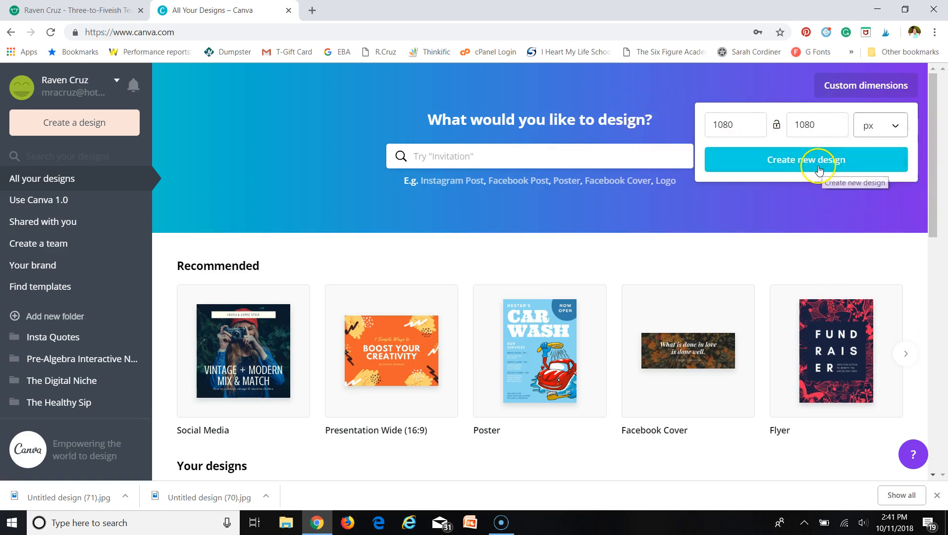
- Start a new blank Instagram Post design from the Recommended design types
{"action": "left_click", "coordinate": [458, 156]}
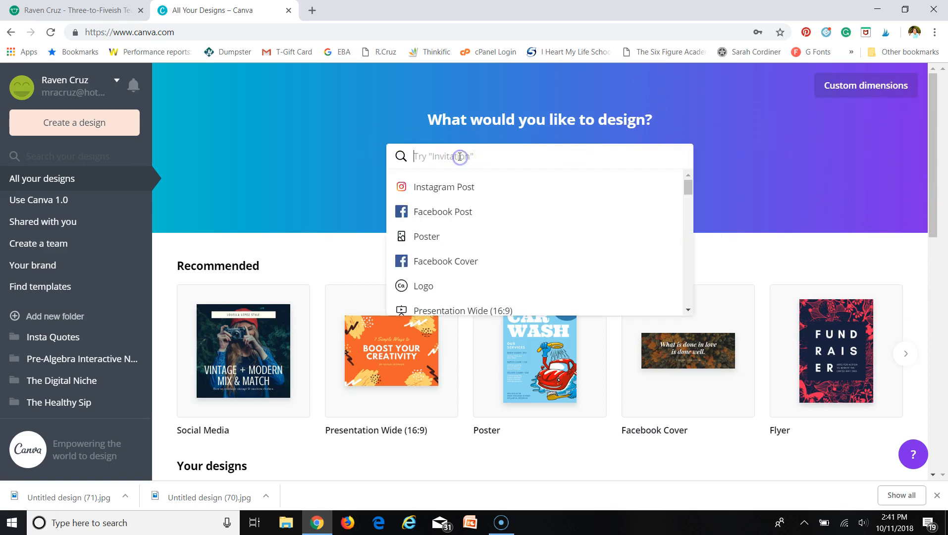
{"action": "left_click", "coordinate": [436, 186]}
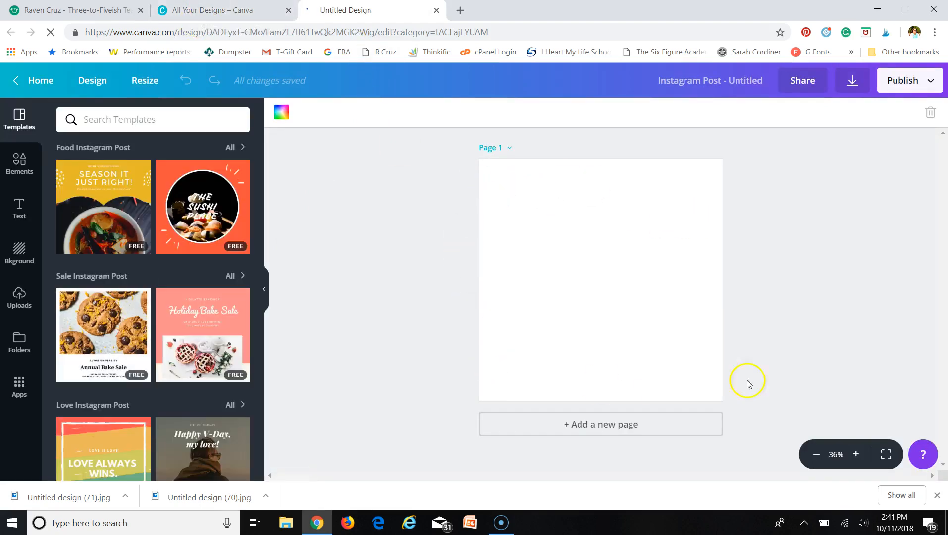
{"action": "left_click", "coordinate": [190, 7]}
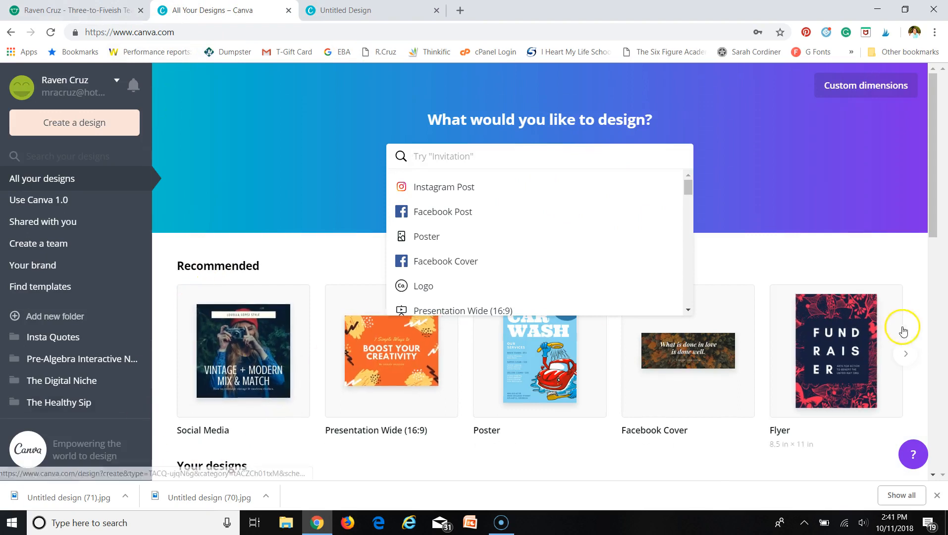
{"action": "left_click", "coordinate": [811, 270]}
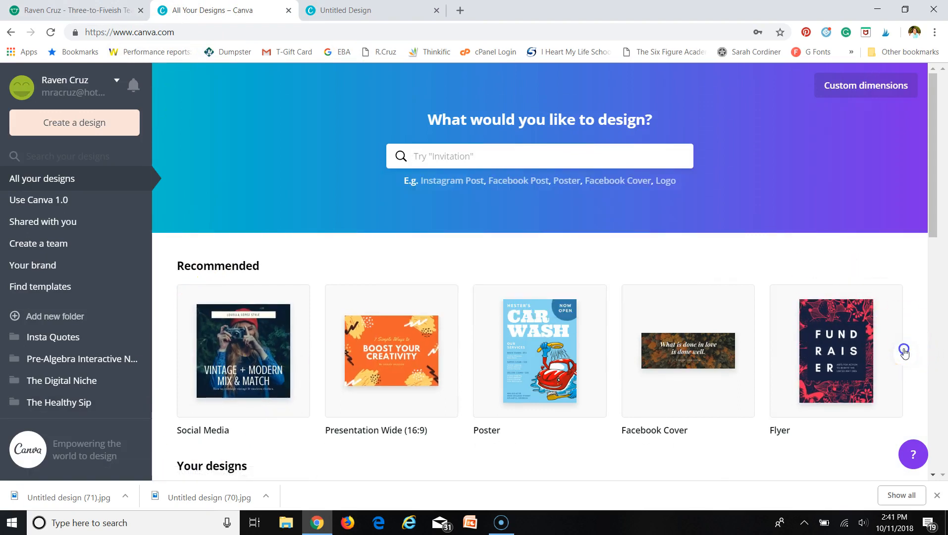
{"action": "left_click", "coordinate": [905, 353]}
{"action": "left_click", "coordinate": [391, 350]}
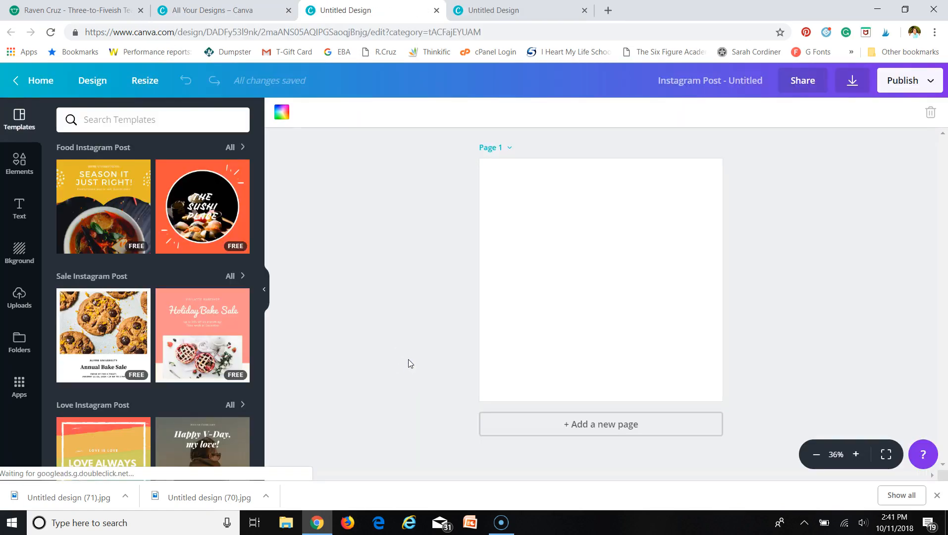
{"action": "left_click", "coordinate": [409, 356]}
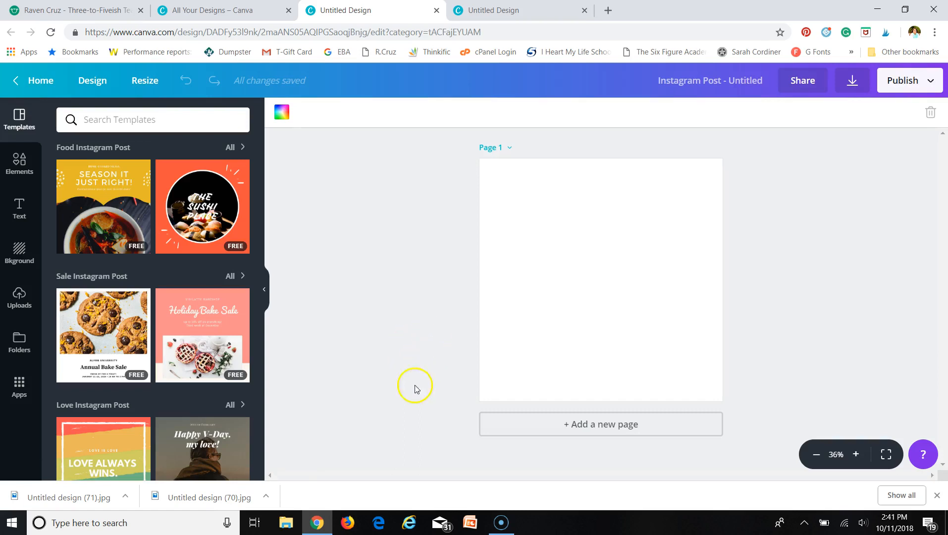
- Fill page 1 with the first single-image grid and add a blank page 2
{"action": "left_click", "coordinate": [20, 163]}
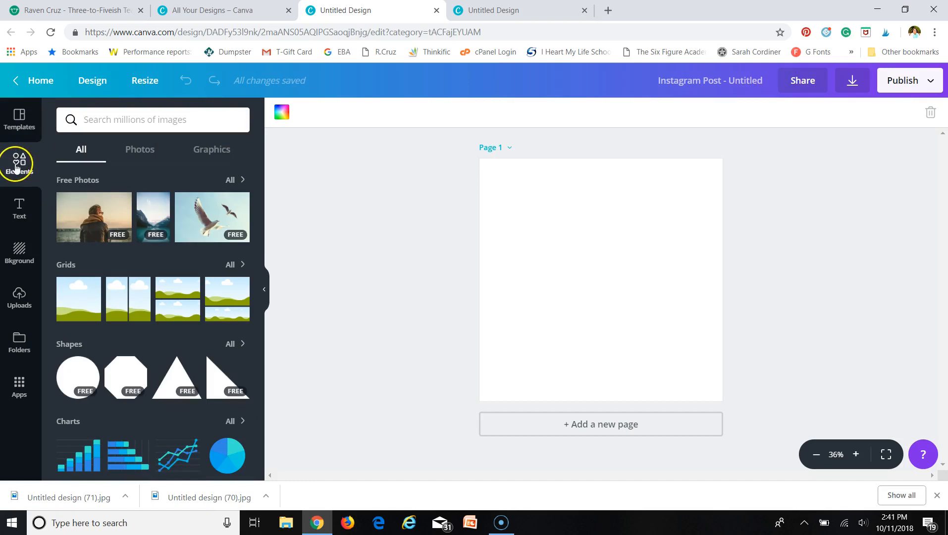
{"action": "left_click", "coordinate": [82, 299]}
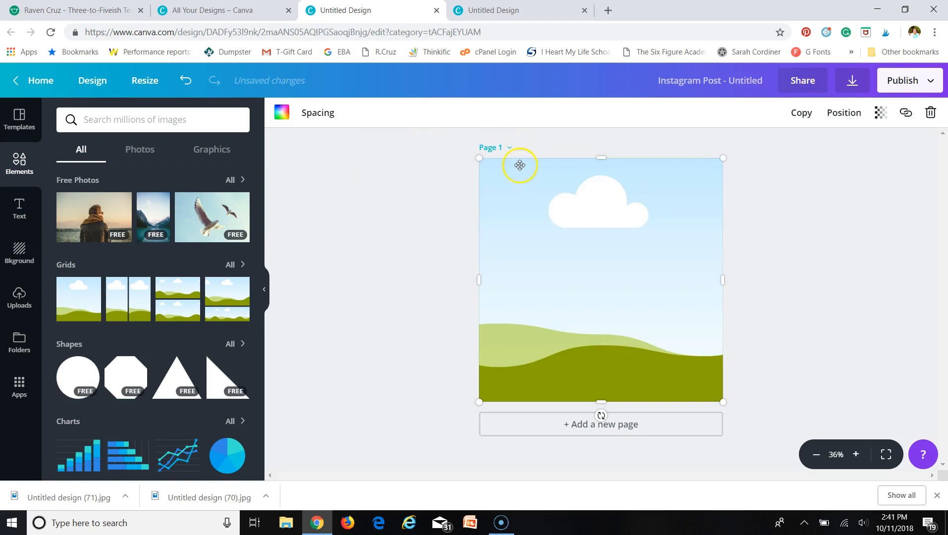
{"action": "left_click", "coordinate": [573, 435]}
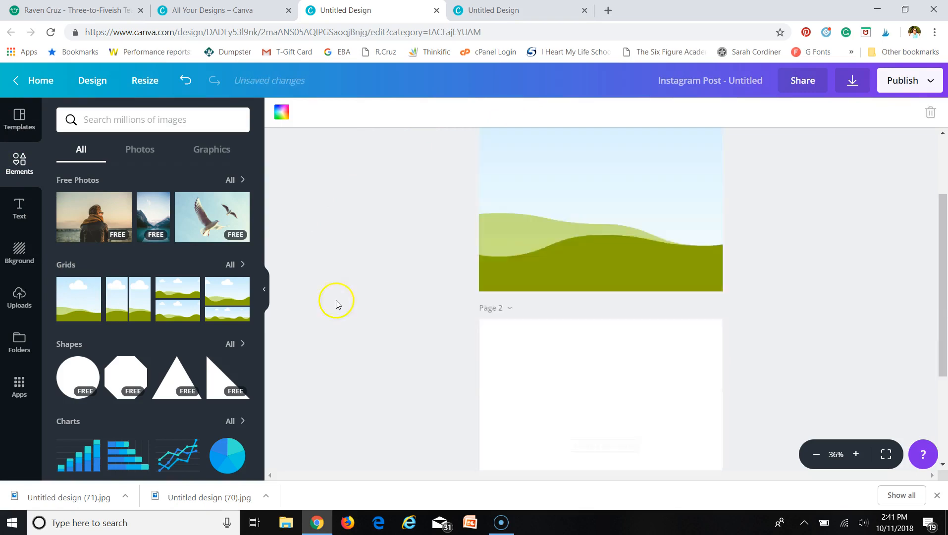
- Search the elements for 'frame' and show the Frames results
{"action": "left_click", "coordinate": [120, 122]}
{"action": "type", "text": "fra"}
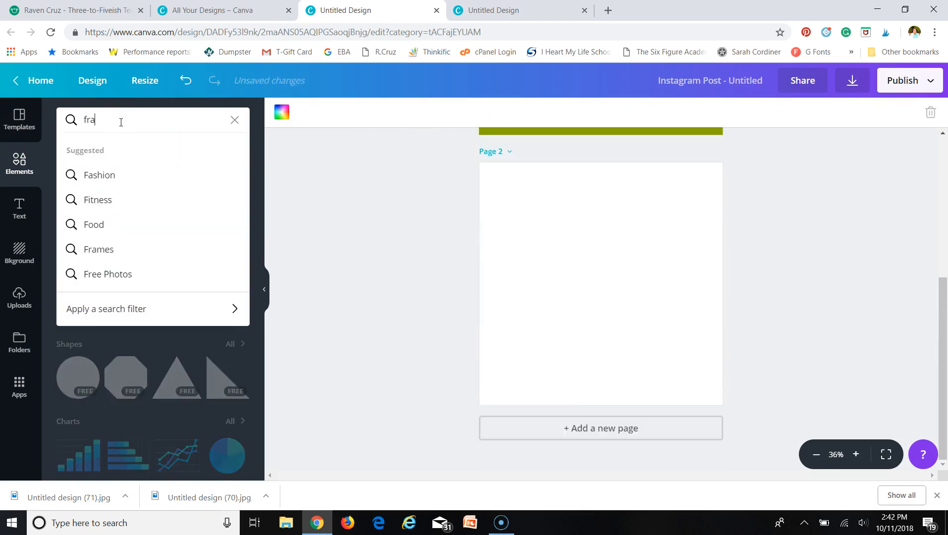
{"action": "type", "text": "me"}
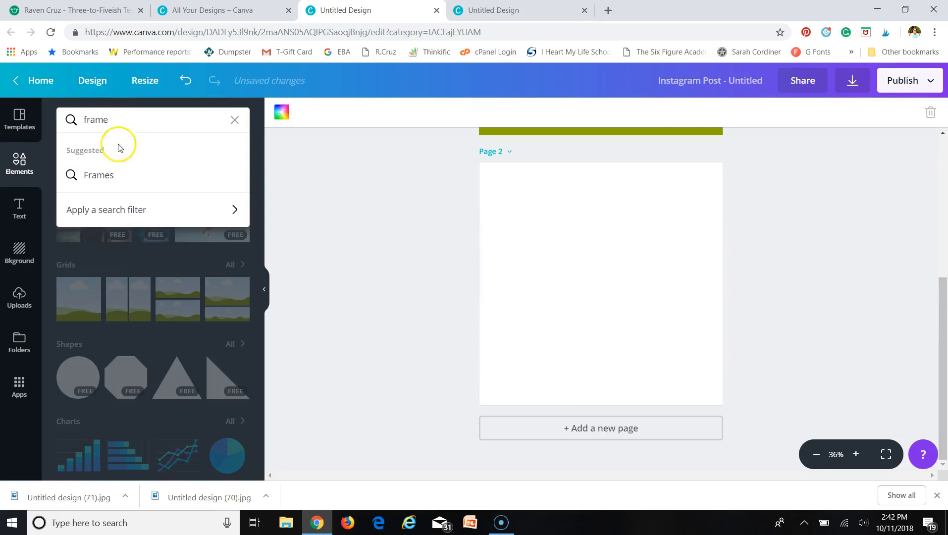
{"action": "left_click", "coordinate": [110, 177]}
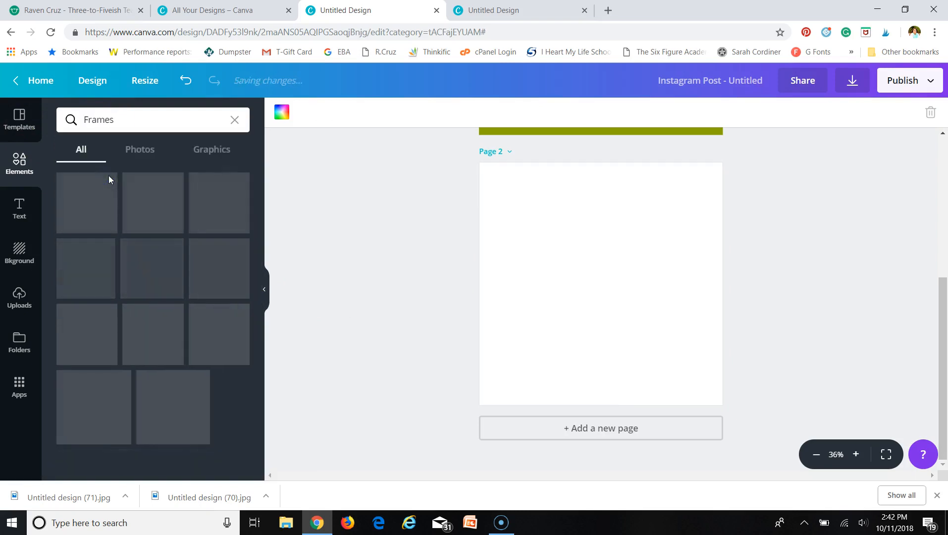
- Place a square landscape frame on page 2, centre it and make it slightly smaller
{"action": "left_click_drag", "start_coordinate": [235, 205], "coordinate": [594, 253]}
{"action": "left_click_drag", "start_coordinate": [623, 292], "coordinate": [565, 243]}
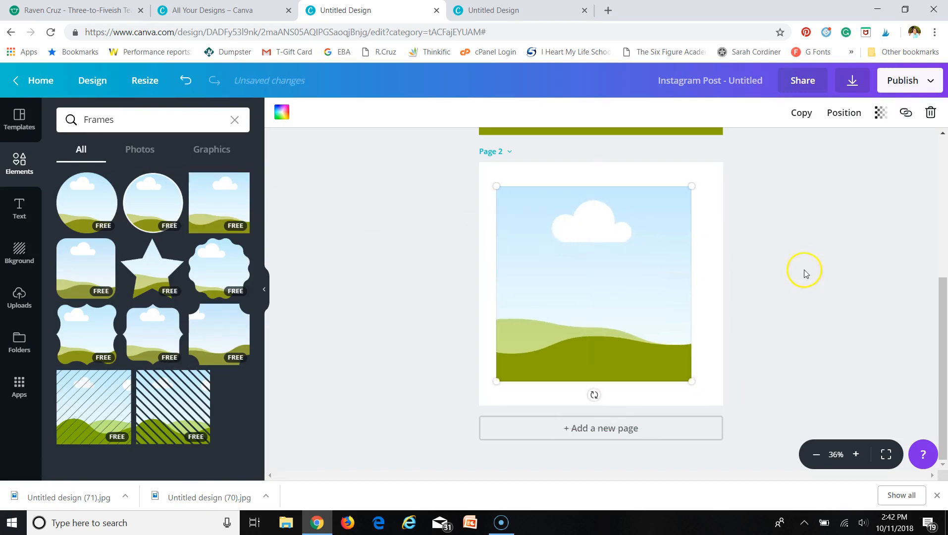
{"action": "left_click_drag", "start_coordinate": [691, 186], "coordinate": [701, 229]}
- Shrink the landscape picture on page 1 toward its lower left
{"action": "scroll", "coordinate": [837, 247], "scroll_direction": "up", "scroll_amount": 5}
{"action": "left_click", "coordinate": [683, 207]}
{"action": "left_click_drag", "start_coordinate": [724, 154], "coordinate": [698, 212]}
- Shrink the page-1 frame into a small piece at the bottom left
{"action": "left_click", "coordinate": [495, 344]}
{"action": "left_click_drag", "start_coordinate": [577, 306], "coordinate": [590, 272]}
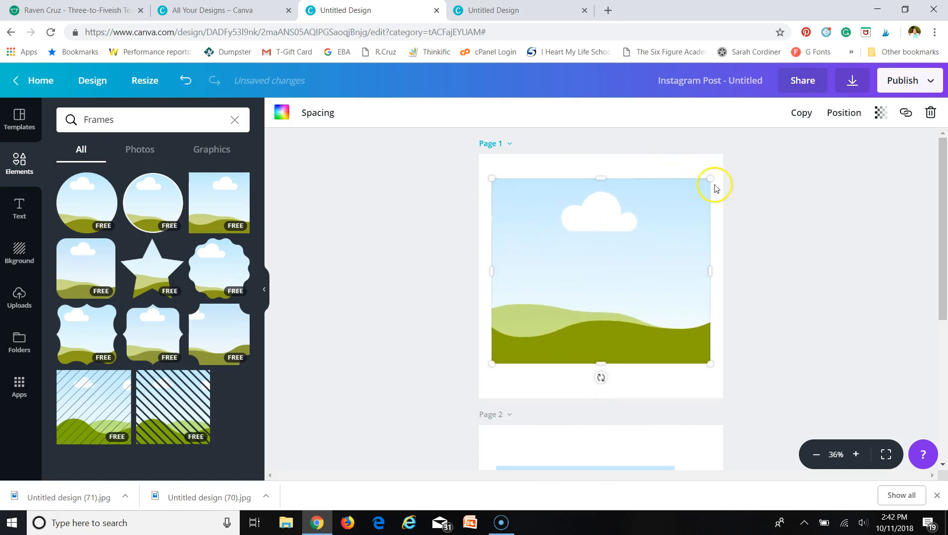
{"action": "left_click_drag", "start_coordinate": [711, 179], "coordinate": [547, 317]}
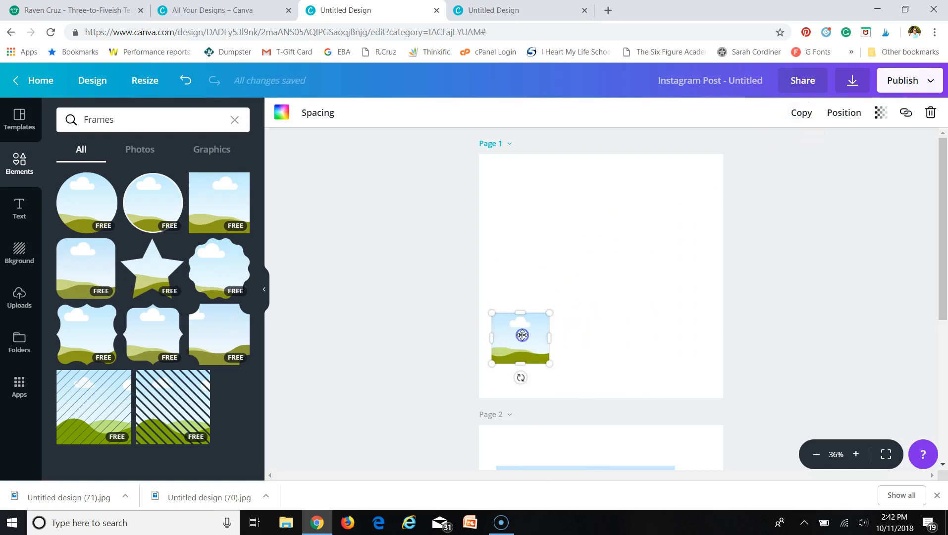
- Duplicate the small frame into a bottom row of three, plus one more copy for the top
{"action": "left_click", "coordinate": [799, 113]}
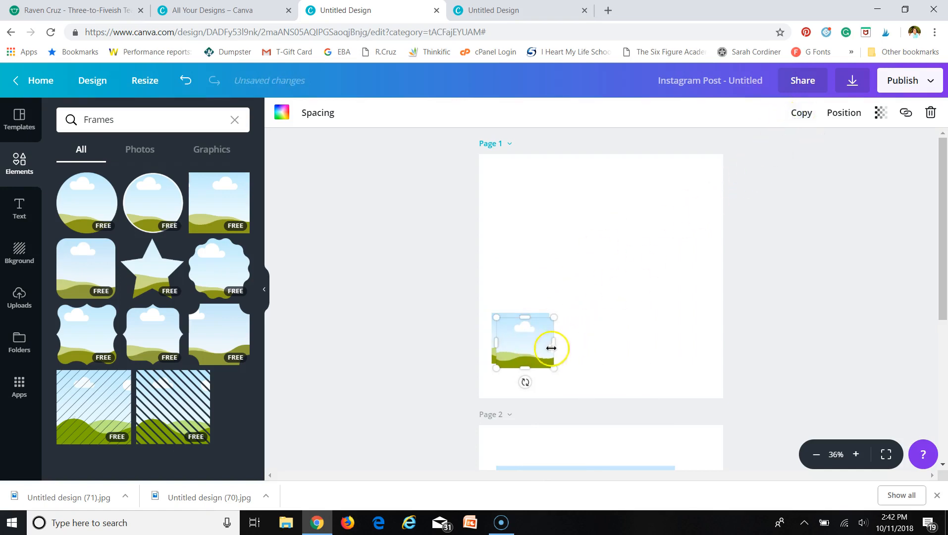
{"action": "left_click_drag", "start_coordinate": [518, 348], "coordinate": [577, 338]}
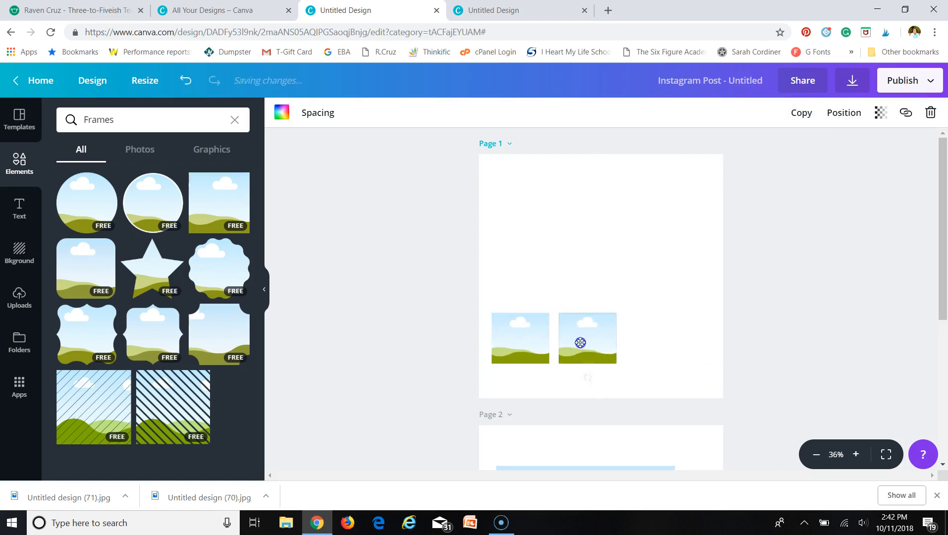
{"action": "left_click", "coordinate": [800, 113]}
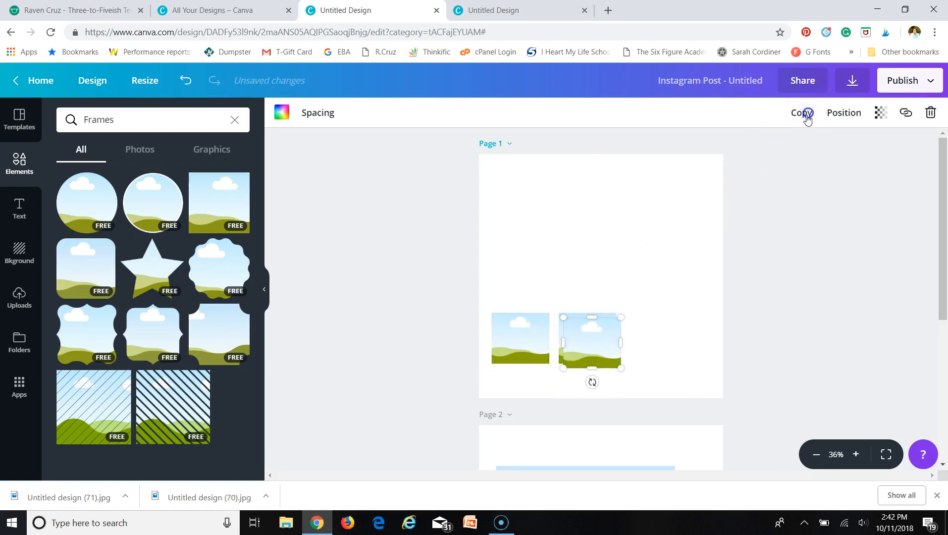
{"action": "left_click_drag", "start_coordinate": [587, 351], "coordinate": [634, 348]}
{"action": "left_click_drag", "start_coordinate": [654, 349], "coordinate": [514, 282]}
{"action": "left_click", "coordinate": [801, 112]}
- Delete Page 2 so only page 1 remains, then bring up the background options
{"action": "scroll", "coordinate": [736, 281], "scroll_direction": "down", "scroll_amount": 4}
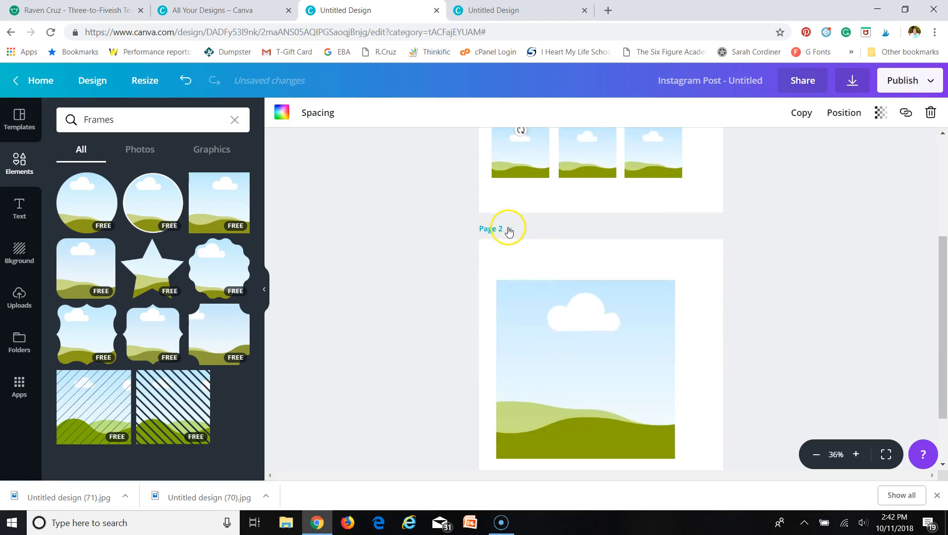
{"action": "left_click", "coordinate": [510, 229]}
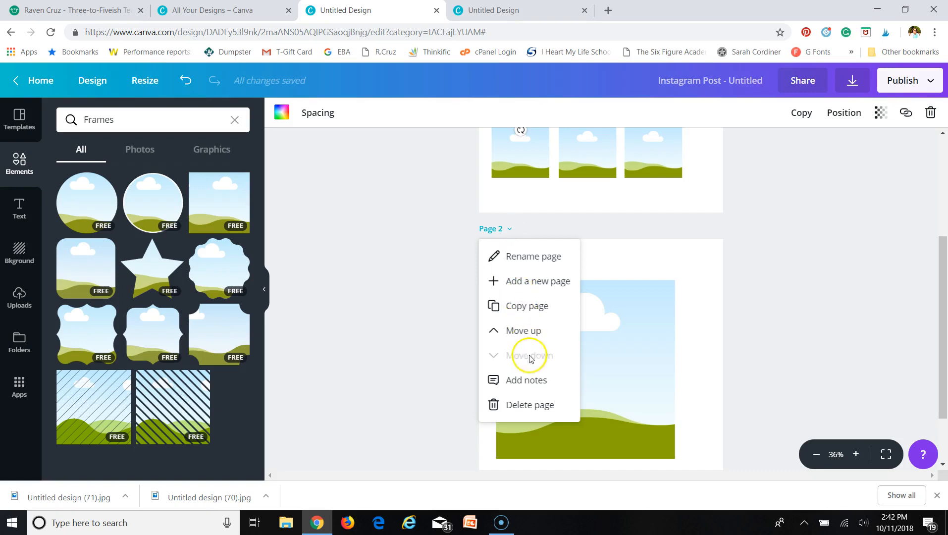
{"action": "left_click", "coordinate": [522, 405]}
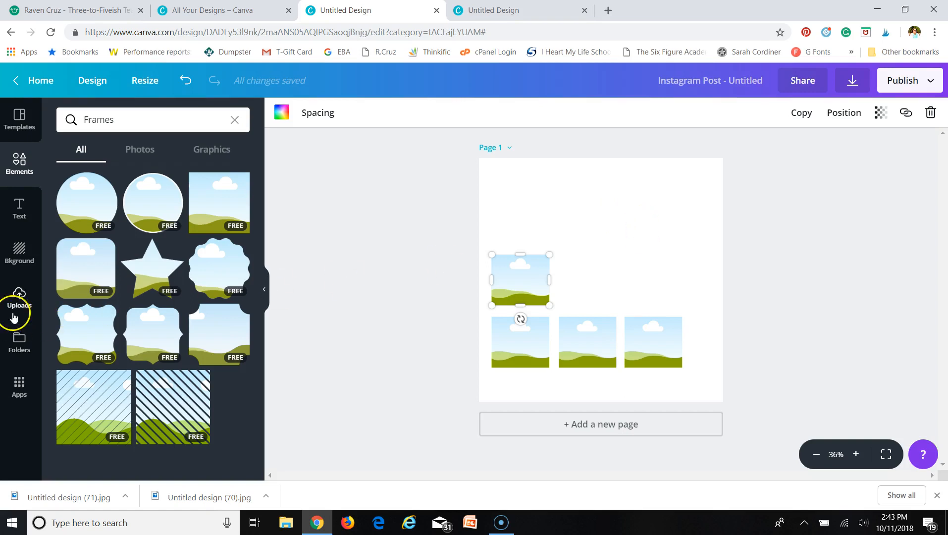
{"action": "left_click", "coordinate": [18, 260]}
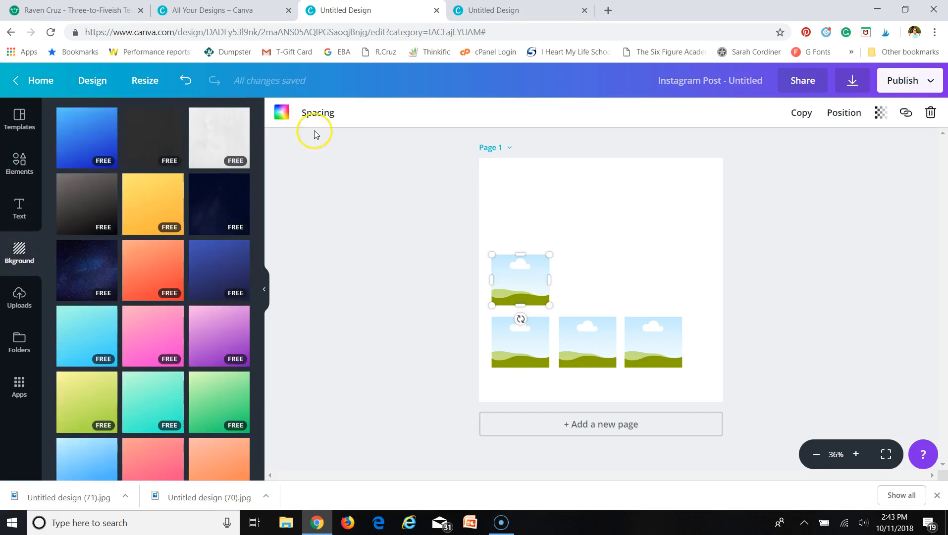
- Try a black fill on the selected frame, then undo it
{"action": "scroll", "coordinate": [164, 267], "scroll_direction": "down", "scroll_amount": 5}
{"action": "scroll", "coordinate": [167, 282], "scroll_direction": "up", "scroll_amount": 6}
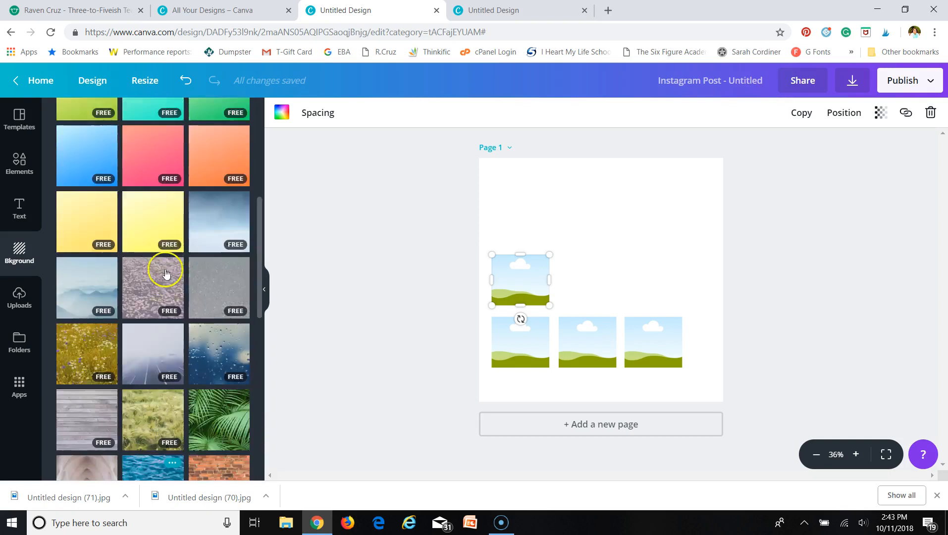
{"action": "left_click", "coordinate": [280, 117]}
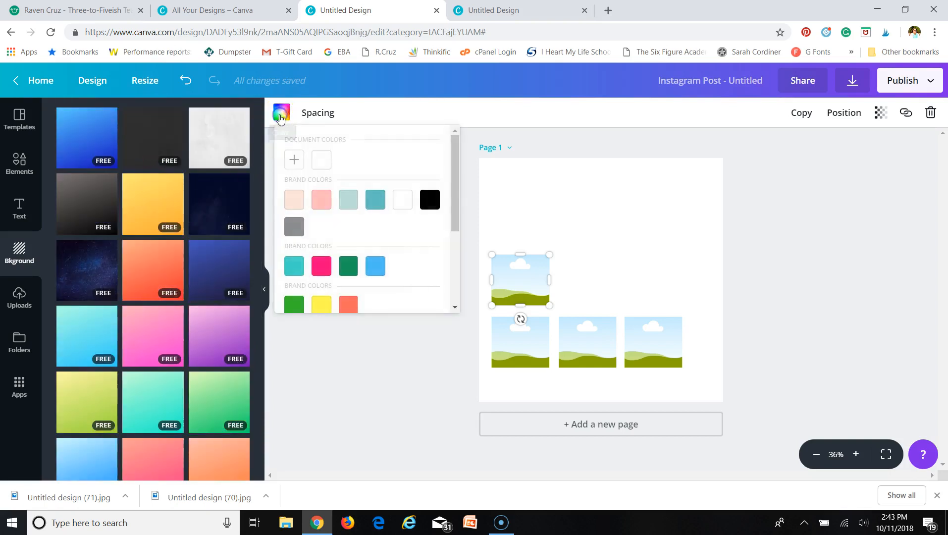
{"action": "left_click", "coordinate": [427, 203]}
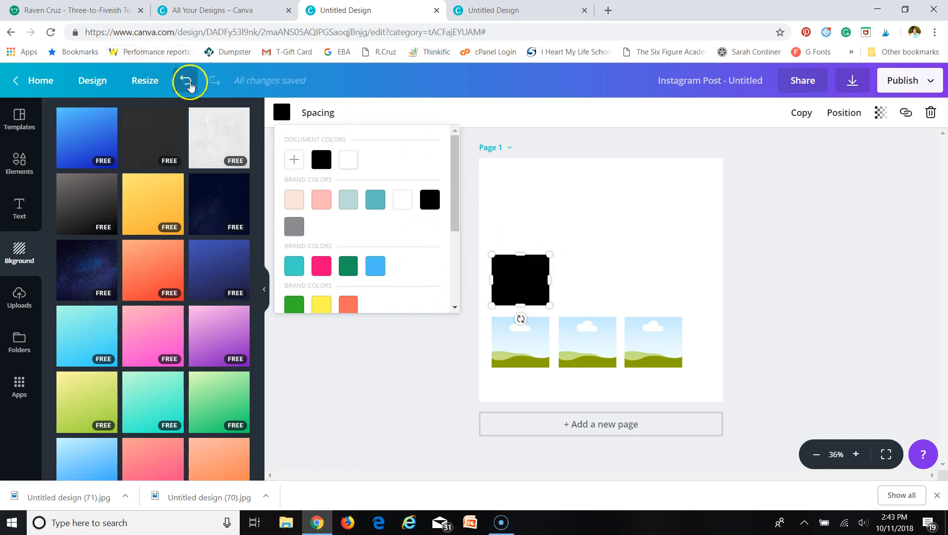
{"action": "left_click", "coordinate": [185, 81]}
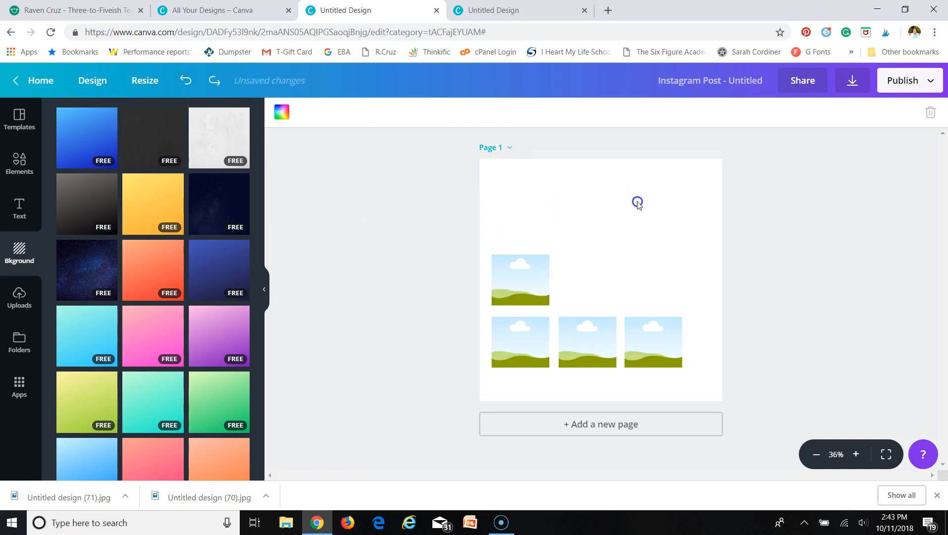
- Try black on the bottom-right frame and undo it, then deselect to reach page colours
{"action": "left_click", "coordinate": [517, 276]}
{"action": "left_click", "coordinate": [527, 346]}
{"action": "left_click", "coordinate": [599, 350]}
{"action": "left_click", "coordinate": [658, 358]}
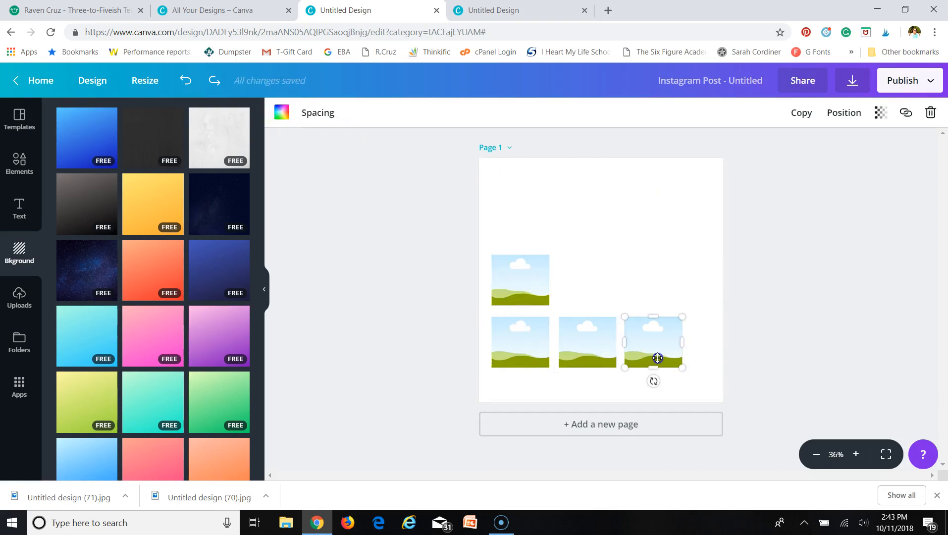
{"action": "left_click", "coordinate": [281, 113]}
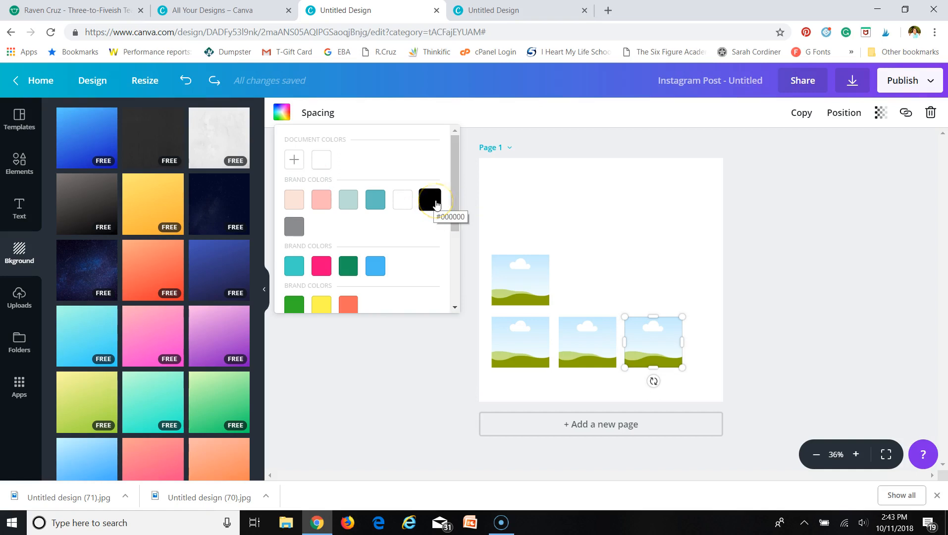
{"action": "left_click", "coordinate": [436, 204]}
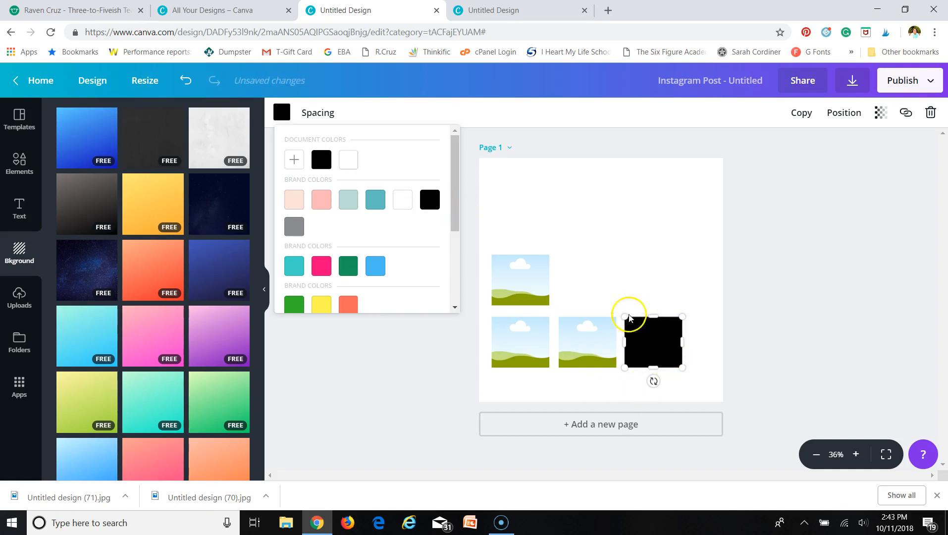
{"action": "left_click", "coordinate": [186, 80]}
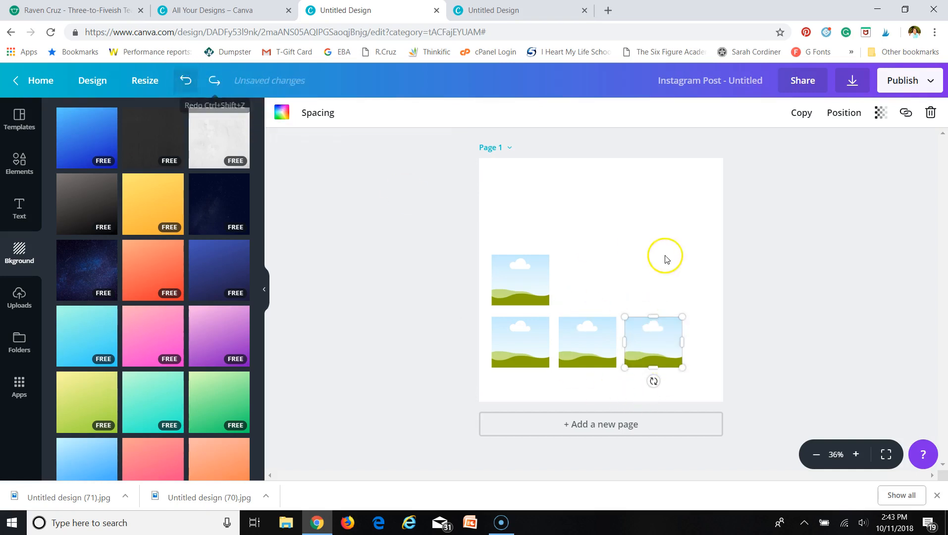
{"action": "left_click", "coordinate": [643, 187]}
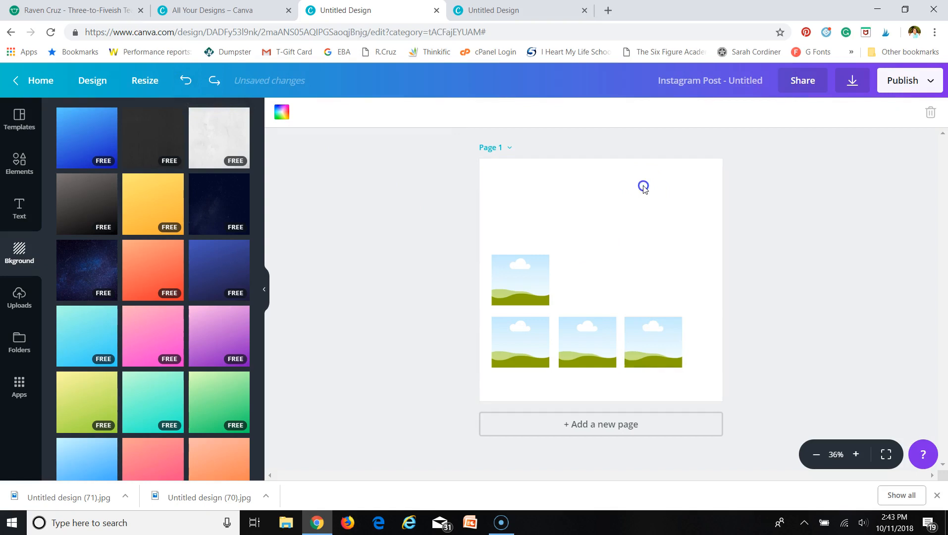
{"action": "left_click", "coordinate": [281, 113]}
- Set the page background to solid black (#000000)
{"action": "left_click", "coordinate": [429, 203]}
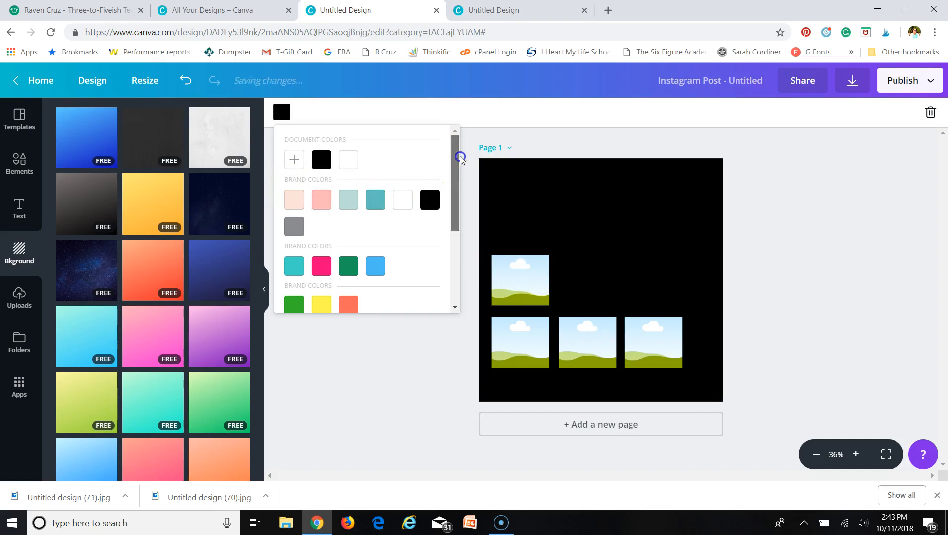
{"action": "left_click_drag", "start_coordinate": [454, 148], "coordinate": [454, 250]}
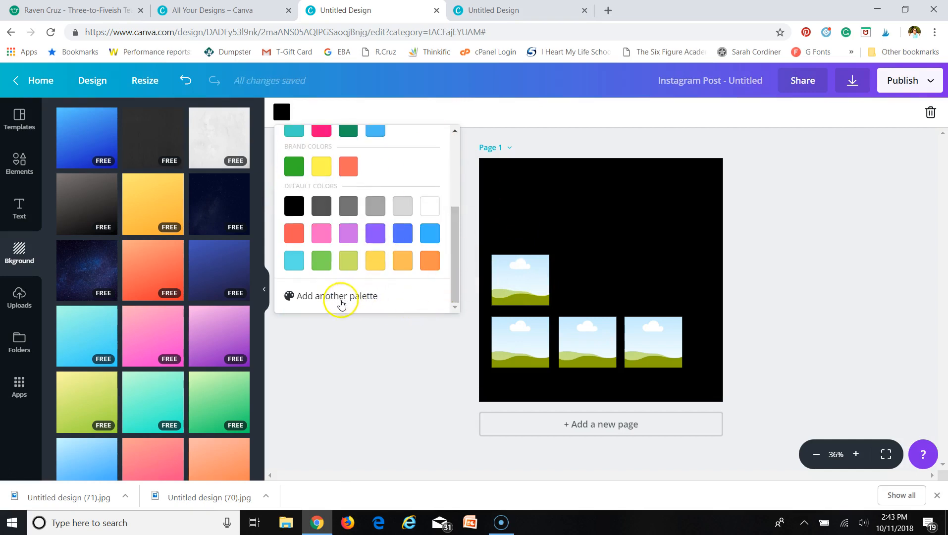
{"action": "left_click_drag", "start_coordinate": [454, 284], "coordinate": [467, 184]}
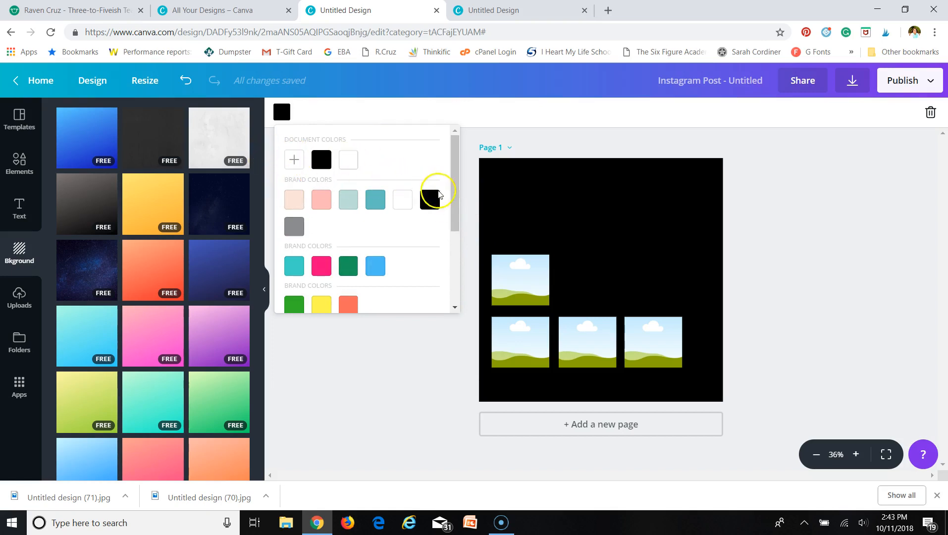
{"action": "scroll", "coordinate": [342, 256], "scroll_direction": "down", "scroll_amount": 2}
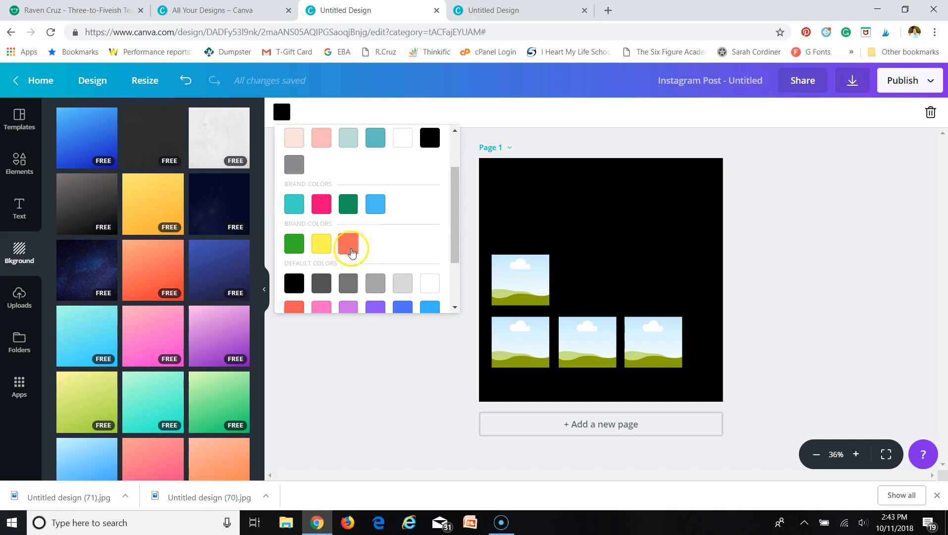
{"action": "scroll", "coordinate": [407, 292], "scroll_direction": "down", "scroll_amount": 3}
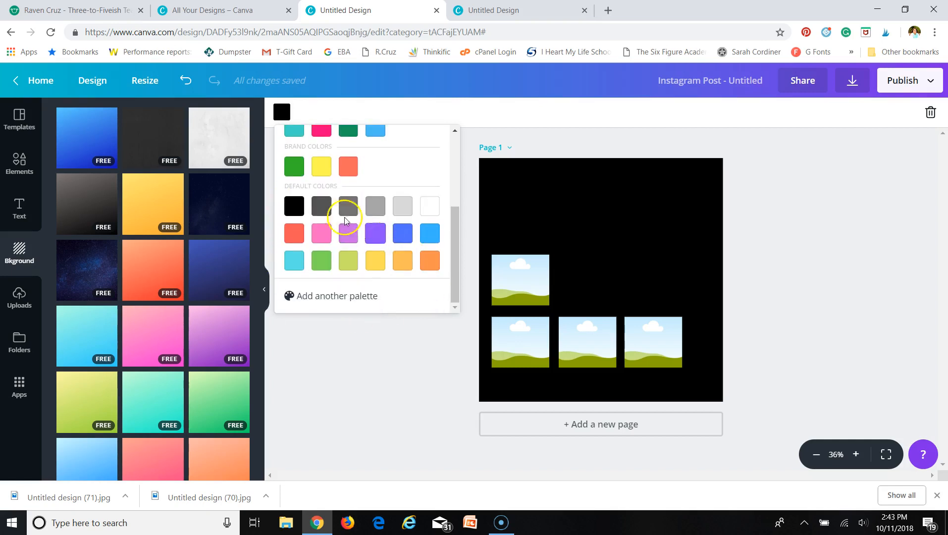
{"action": "scroll", "coordinate": [411, 216], "scroll_direction": "up", "scroll_amount": 5}
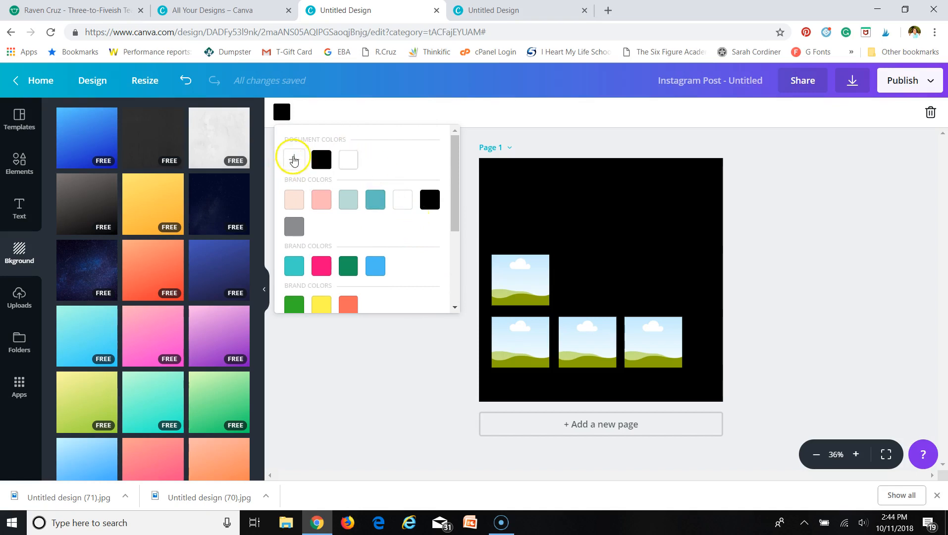
- Inspect the hex value in the custom colour picker, then return to the swatches
{"action": "left_click", "coordinate": [293, 159]}
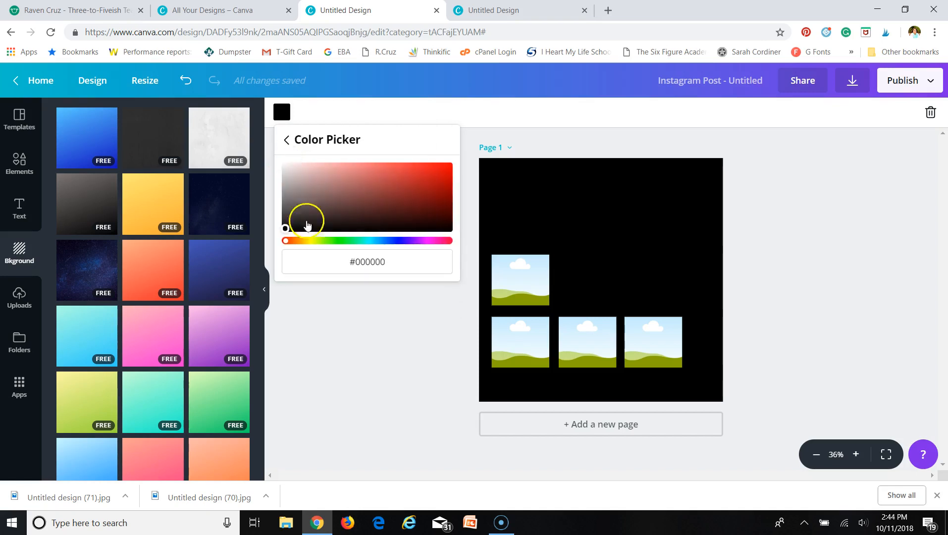
{"action": "double_click", "coordinate": [392, 261]}
{"action": "left_click", "coordinate": [287, 140]}
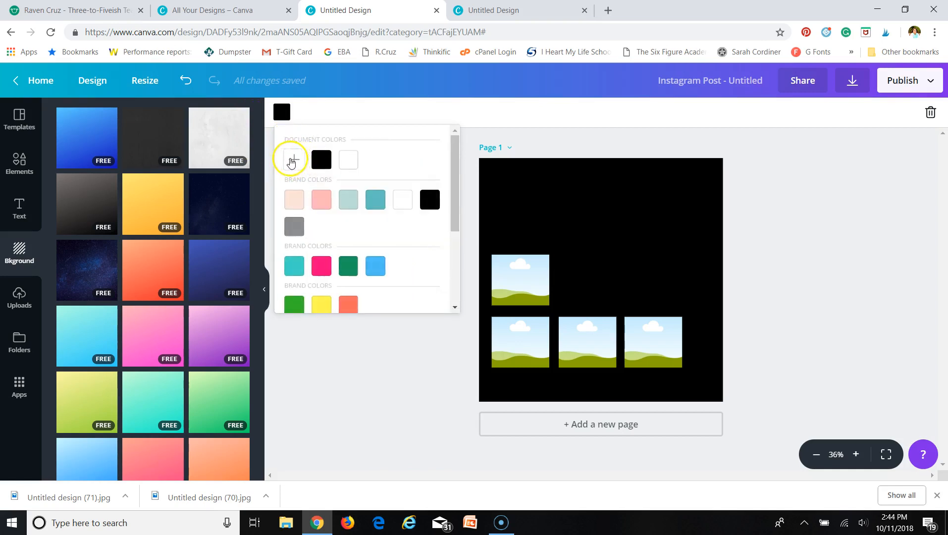
{"action": "left_click", "coordinate": [287, 169]}
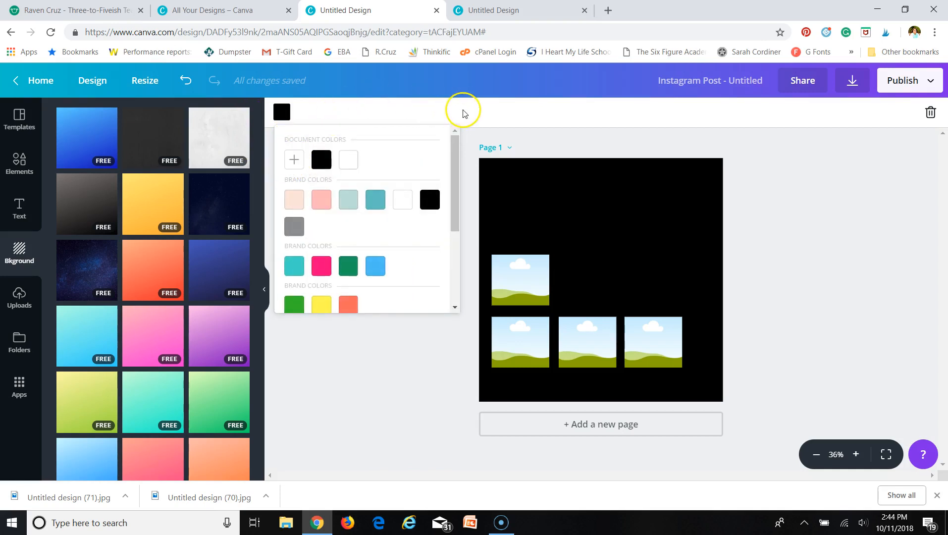
- Centre the bottom row of three frames and align the top frame above the middle one
{"action": "left_click_drag", "start_coordinate": [522, 280], "coordinate": [608, 267]}
{"action": "mouse_move", "coordinate": [664, 329]}
{"action": "left_mouse_down"}
{"action": "mouse_move", "coordinate": [683, 338]}
{"action": "mouse_move", "coordinate": [673, 326]}
{"action": "left_mouse_up"}
{"action": "left_click_drag", "start_coordinate": [603, 340], "coordinate": [625, 340]}
{"action": "left_click_drag", "start_coordinate": [529, 346], "coordinate": [543, 344]}
{"action": "left_click_drag", "start_coordinate": [603, 343], "coordinate": [604, 344]}
{"action": "left_click_drag", "start_coordinate": [596, 263], "coordinate": [607, 261]}
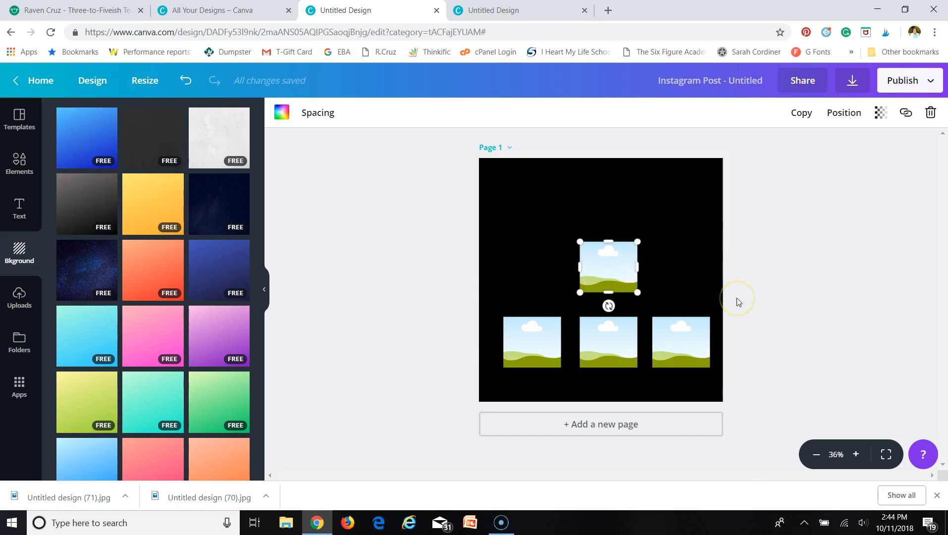
- Enlarge the top frame into a bigger square above the row, then deselect it
{"action": "left_click_drag", "start_coordinate": [638, 243], "coordinate": [651, 224]}
{"action": "left_click", "coordinate": [631, 255]}
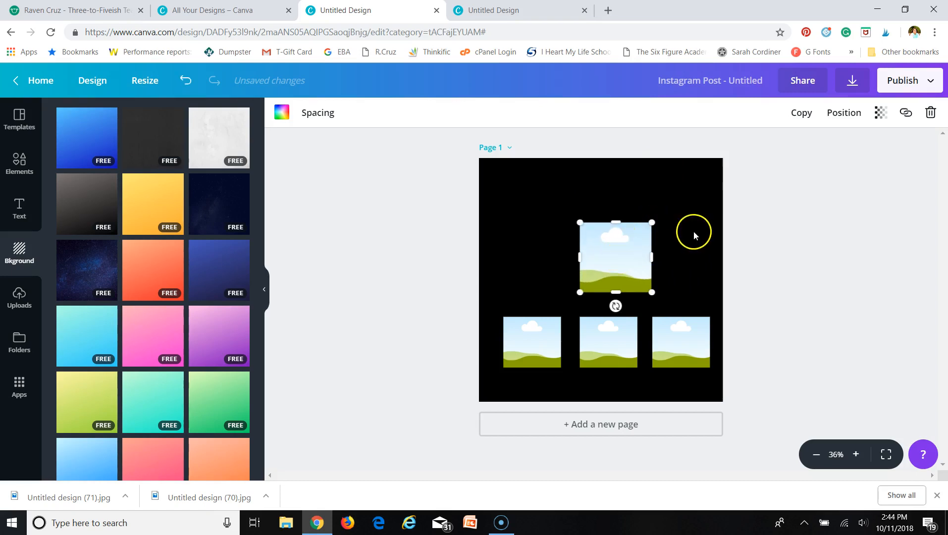
{"action": "left_click", "coordinate": [796, 238]}
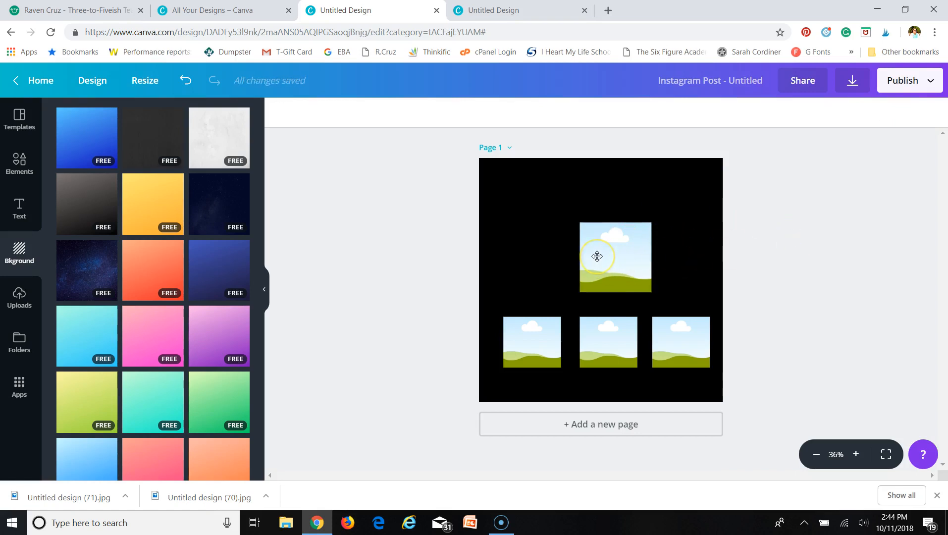